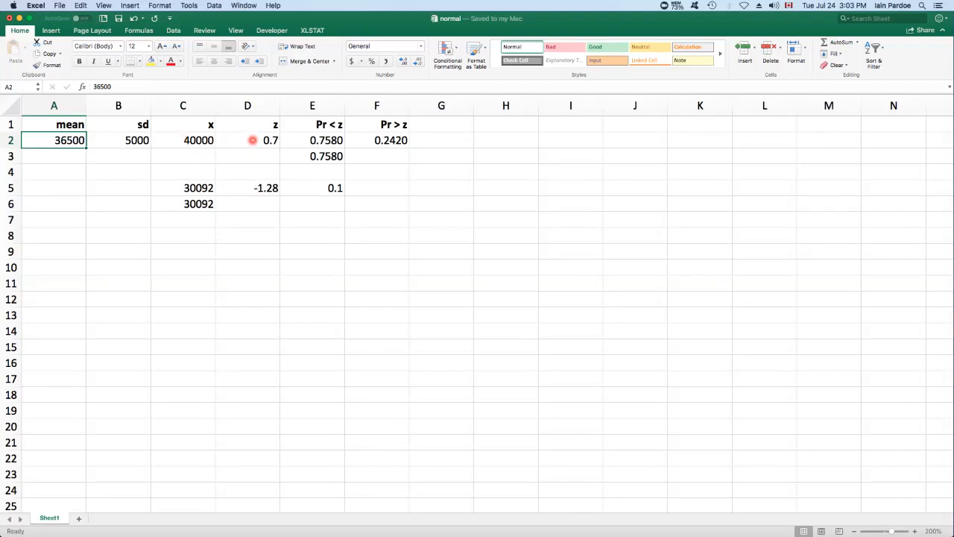
- Examine the z-score formula in cell D2 and the mean, sd and x cells it references
click(251, 140)
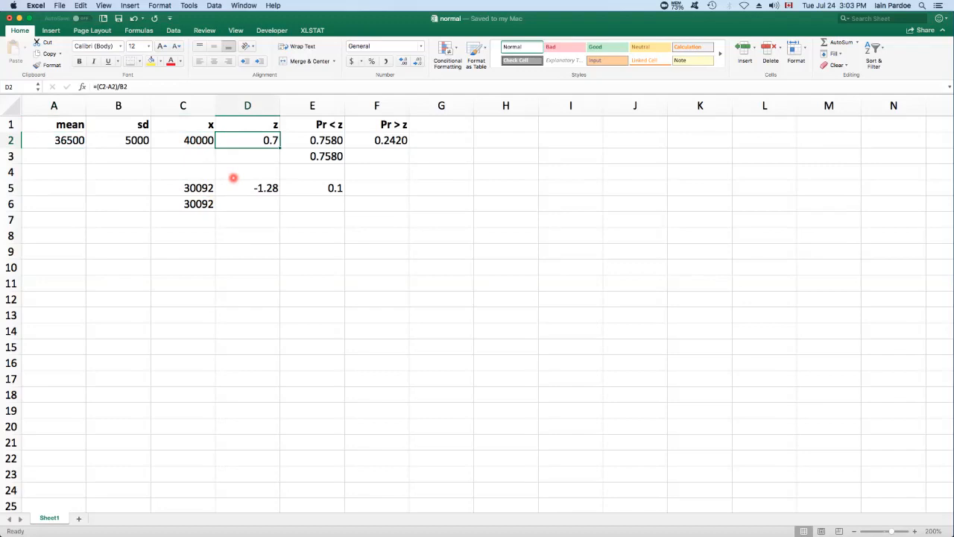
click(104, 86)
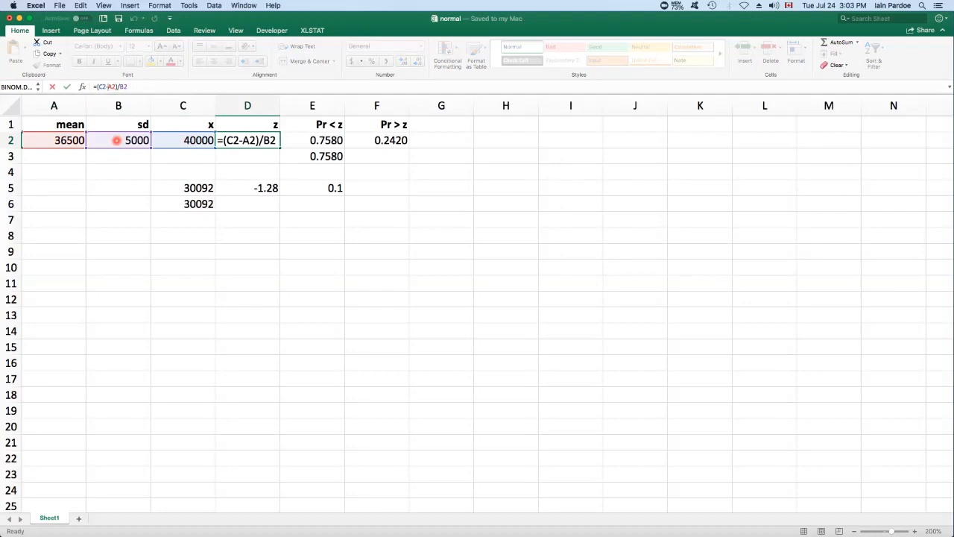
key(Return)
key(Up)
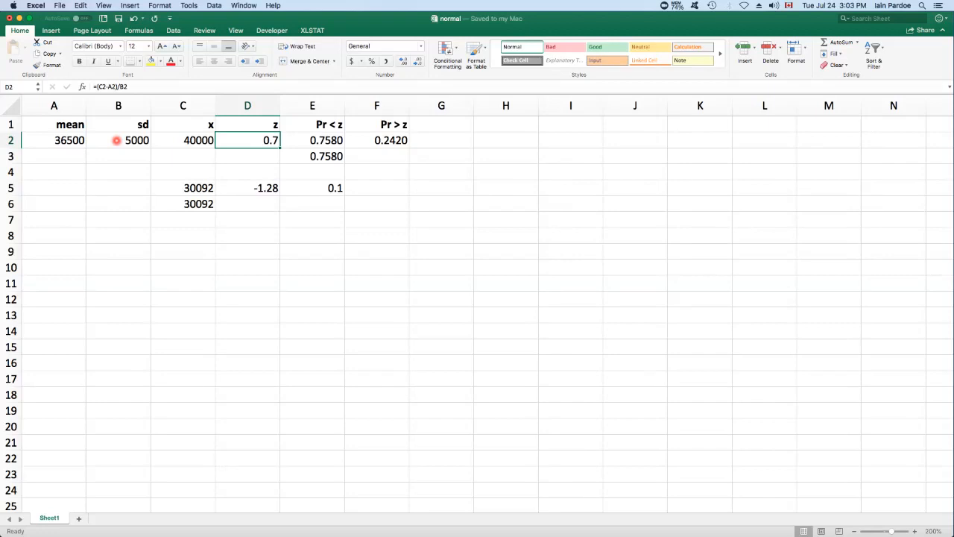
key(Left)
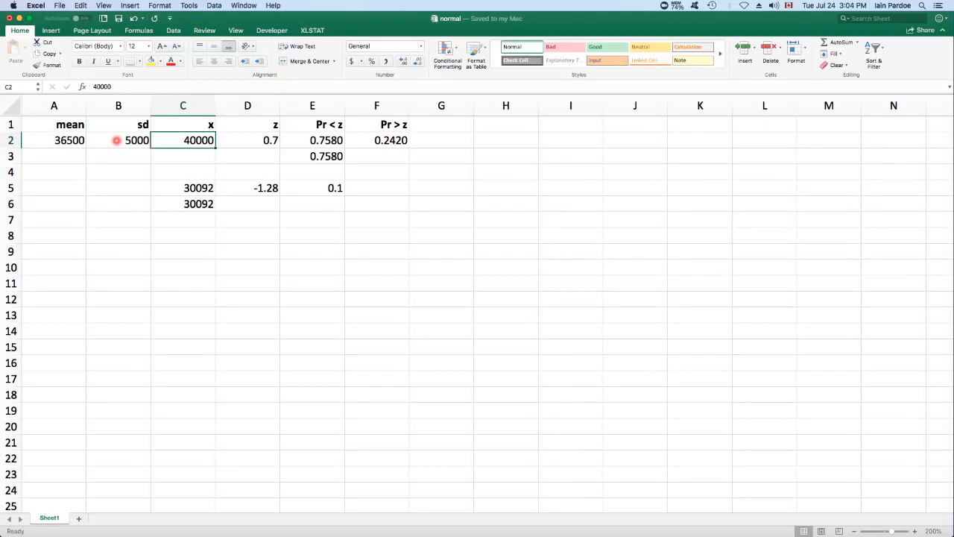
key(Right)
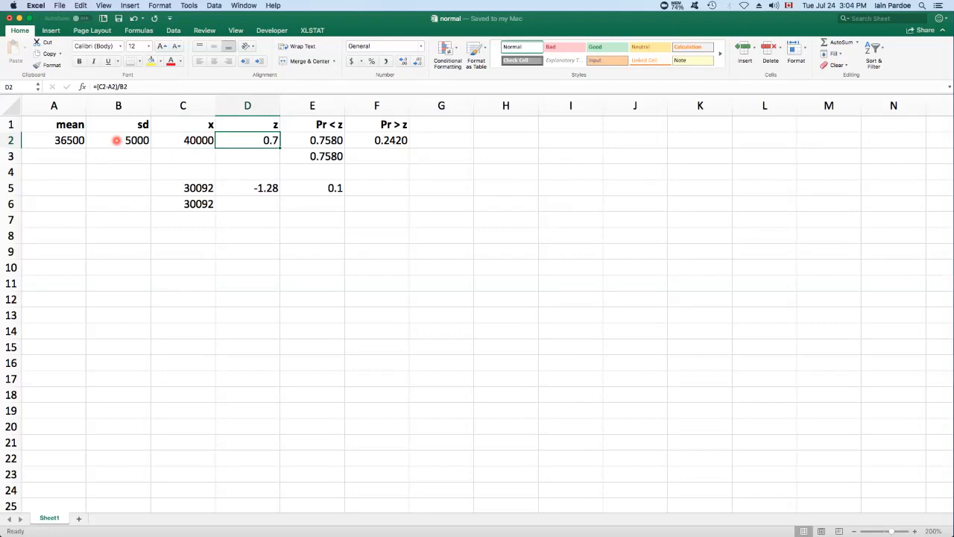
- Examine the NORM.DIST formula in cell E2 and show its arguments in the Formula Builder
key(Right)
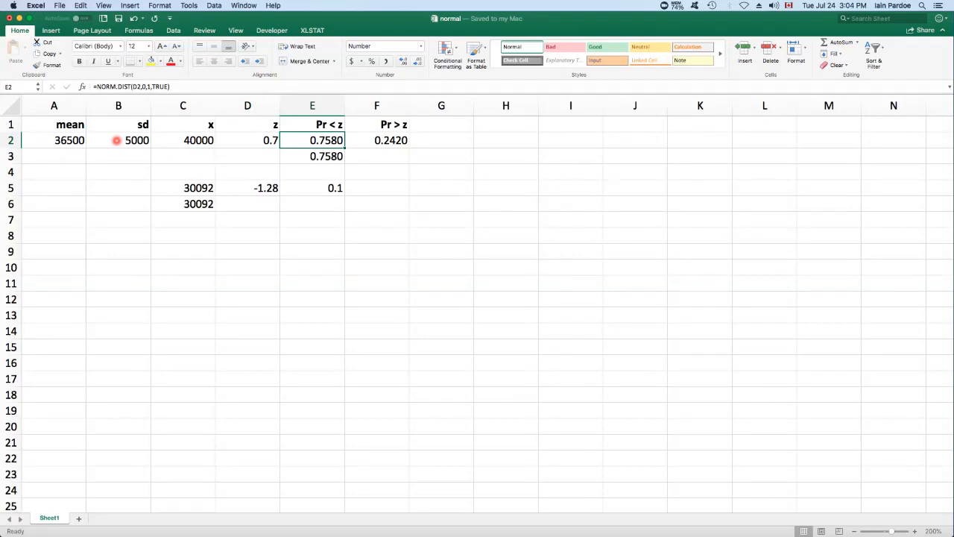
key(Right)
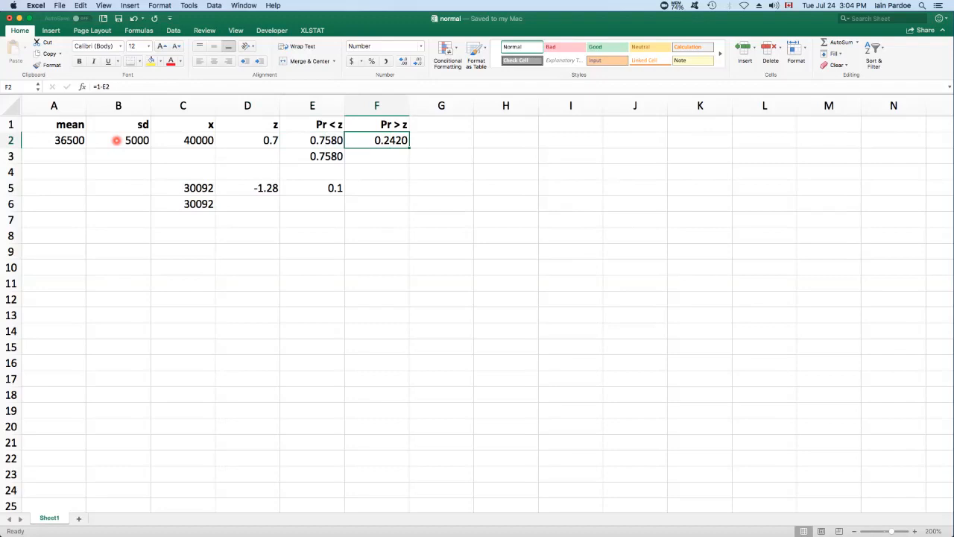
key(Left)
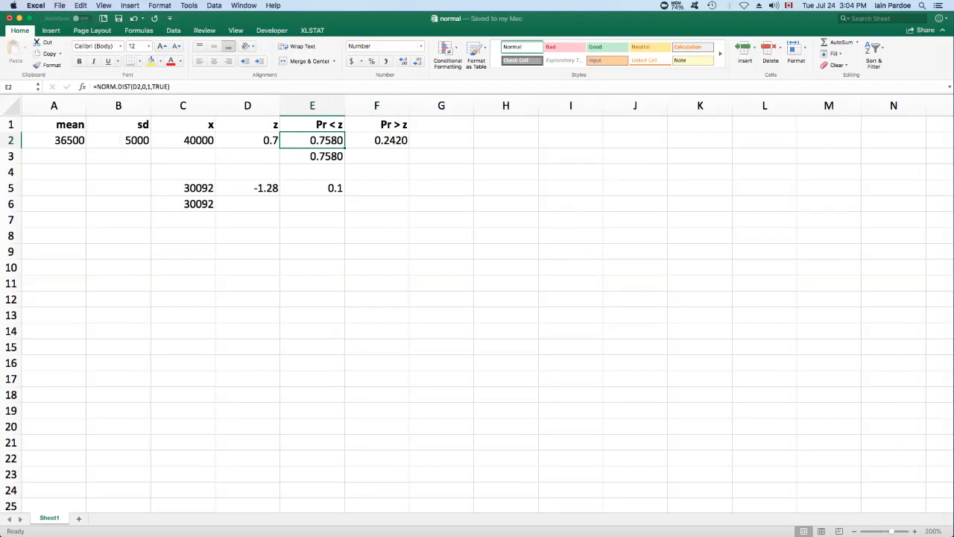
click(124, 86)
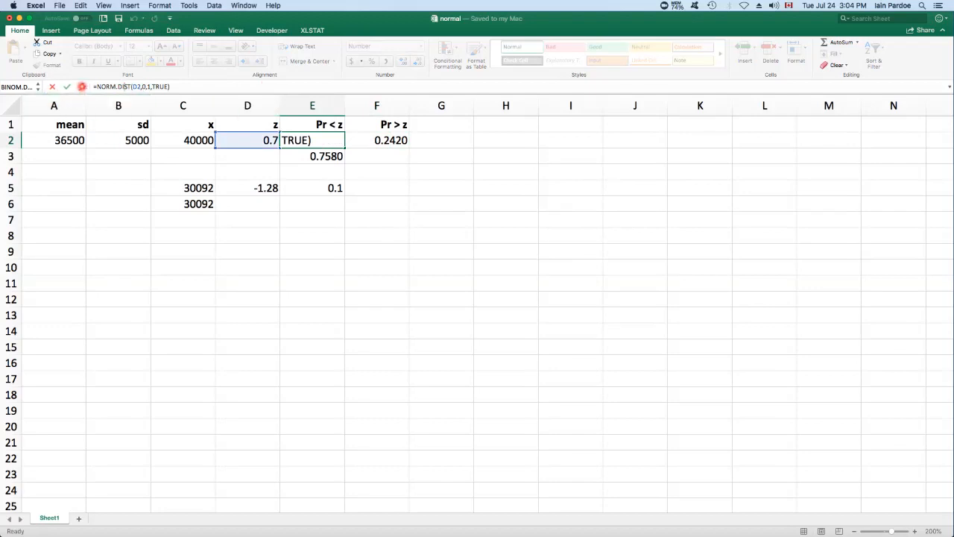
click(82, 87)
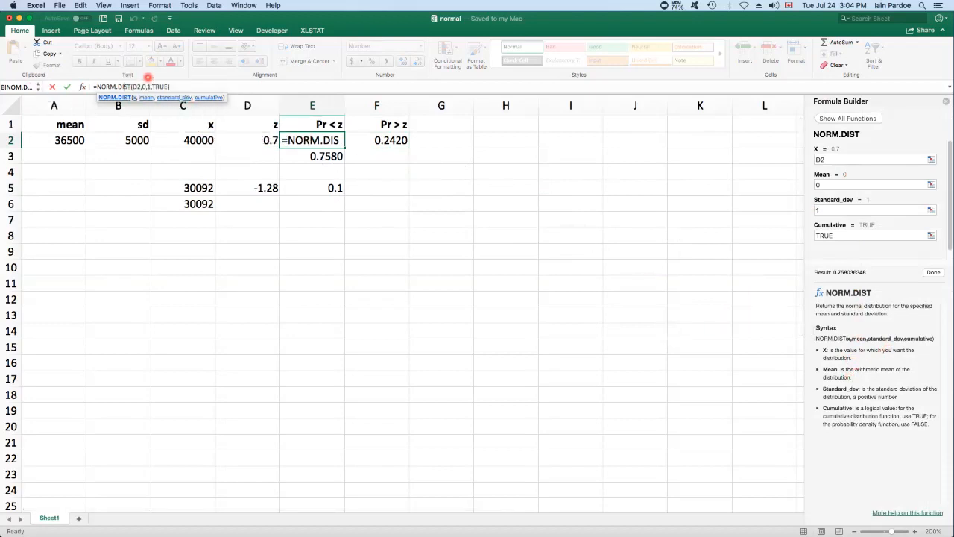
text(,1)
click(330, 140)
click(150, 86)
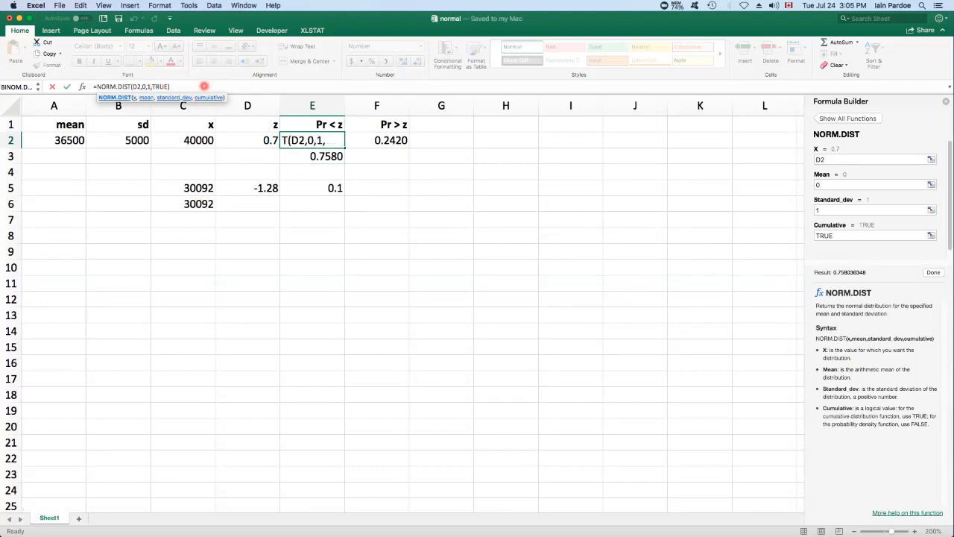
click(161, 87)
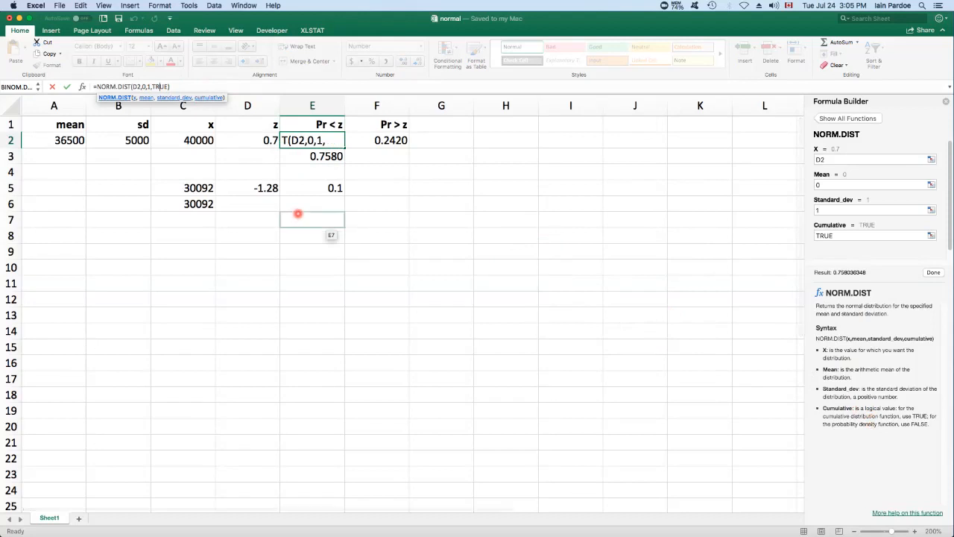
key(Return)
key(Up)
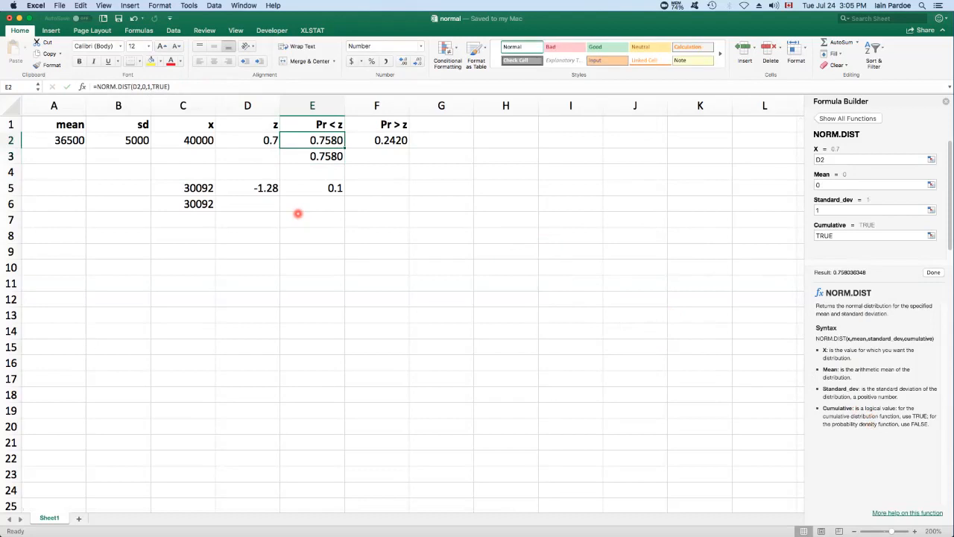
- Inspect the upper-tail probability formula in cell F2 without changing it
key(Right)
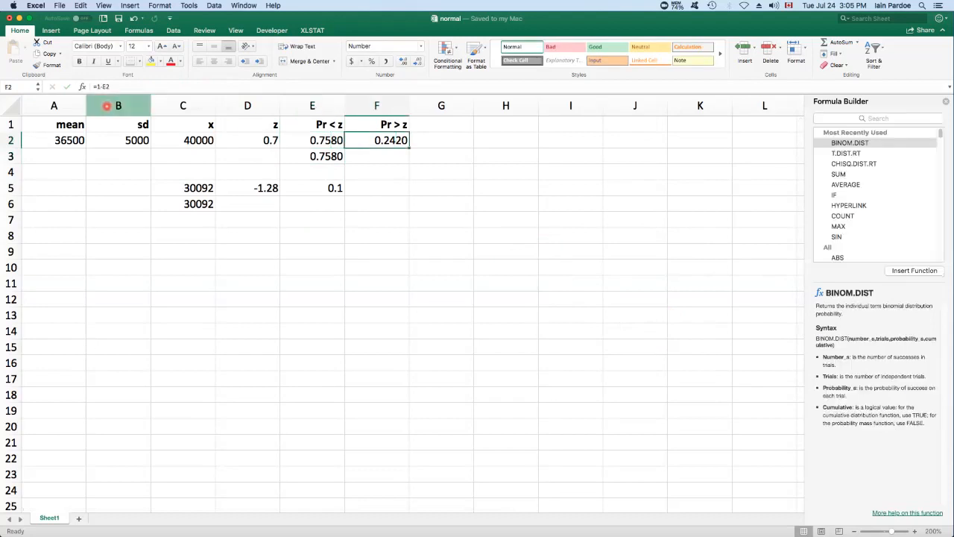
click(117, 87)
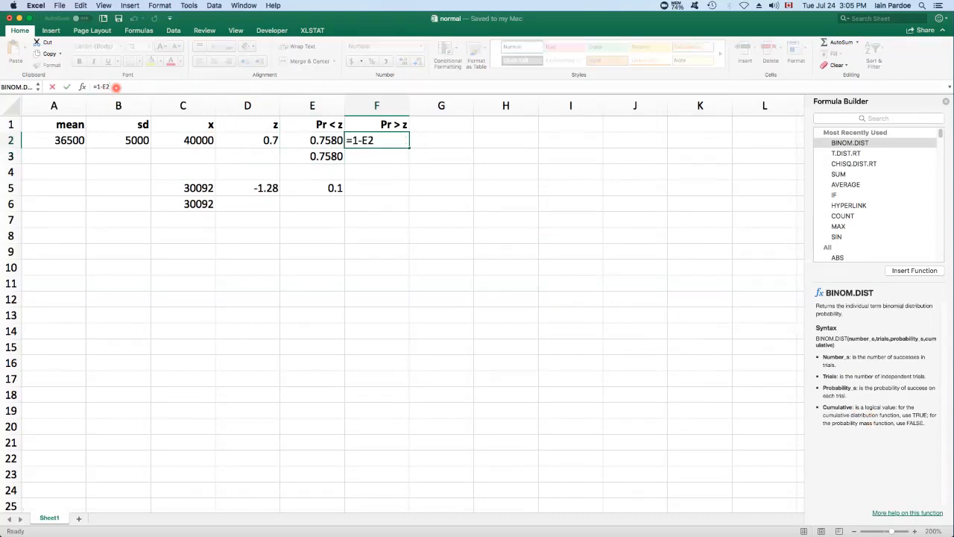
key(Return)
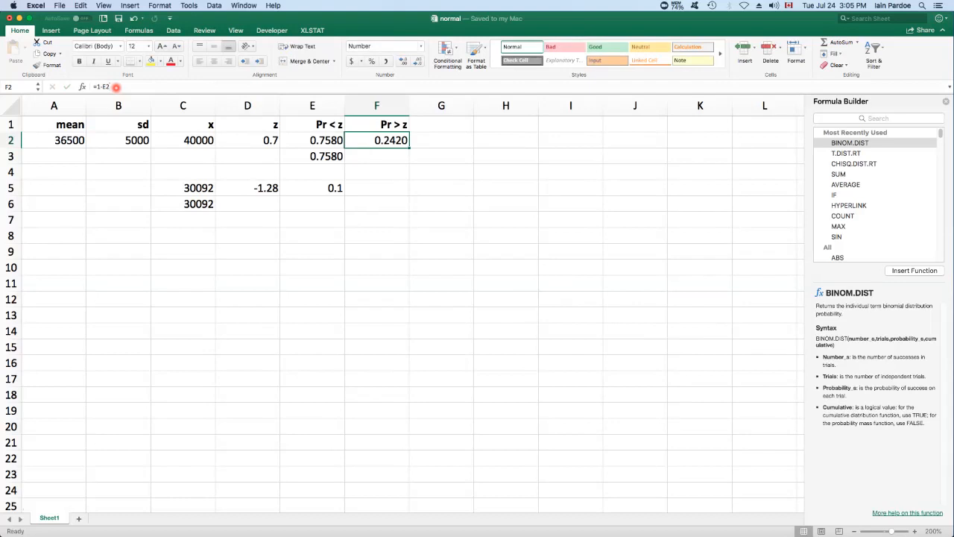
- Examine the NORM.DIST formula in cell E3 and how its arguments reference the x, mean and sd cells
key(Down)
key(Left)
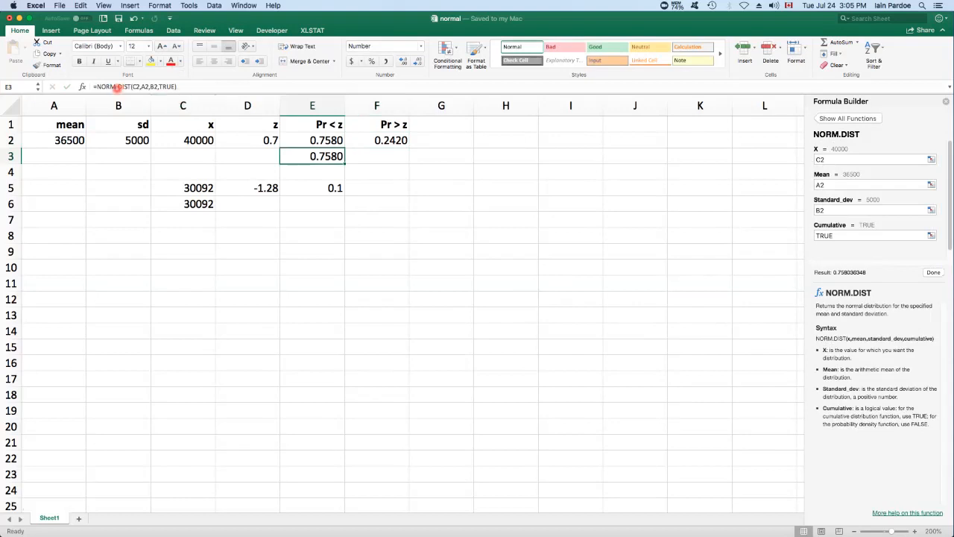
click(122, 86)
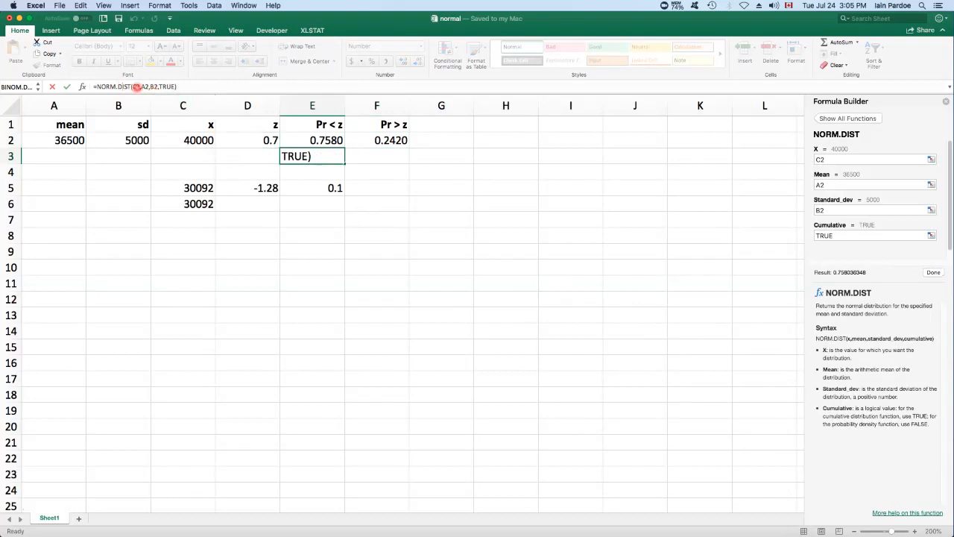
click(139, 86)
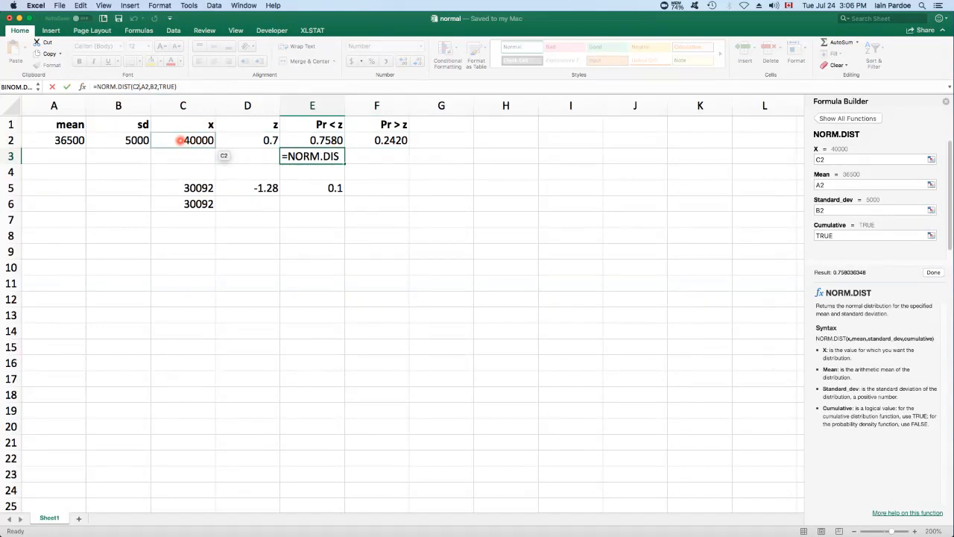
click(313, 156)
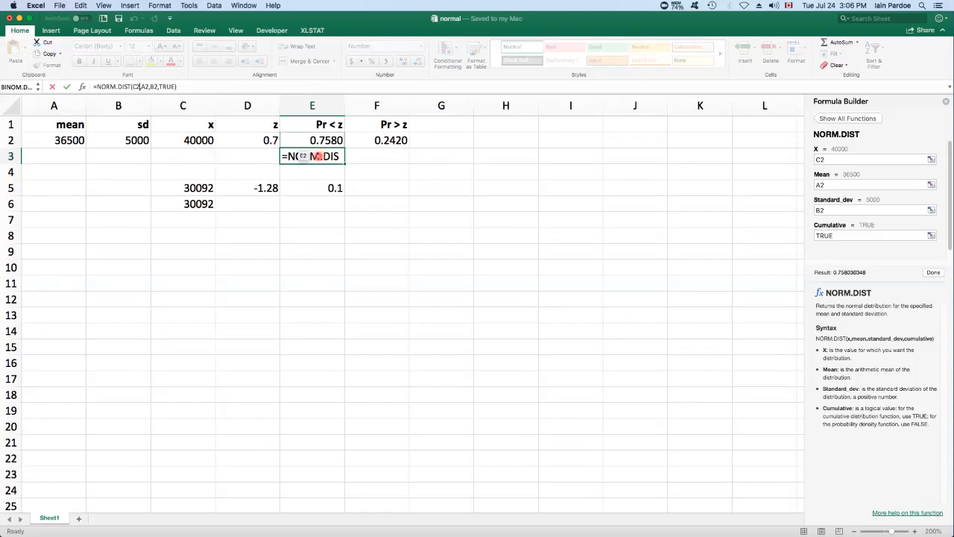
key(Escape)
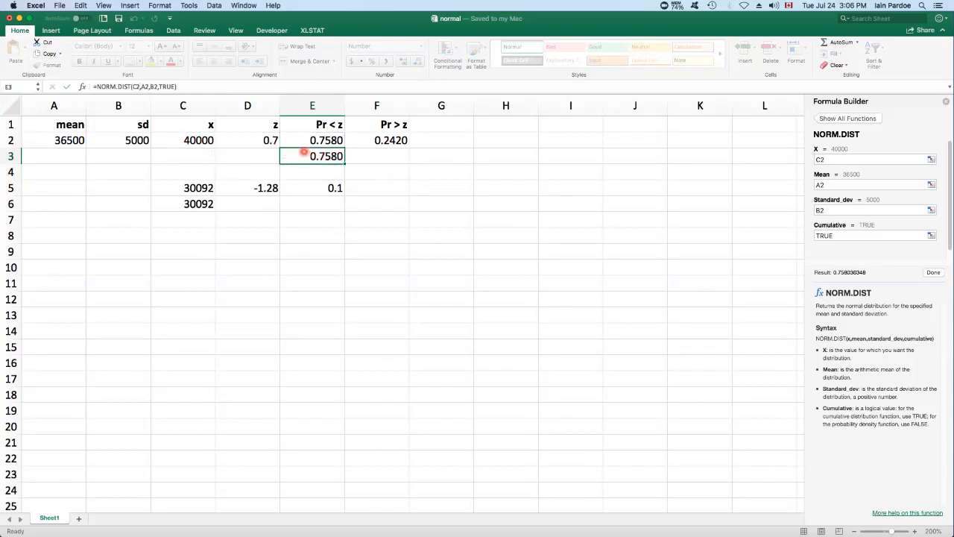
click(161, 86)
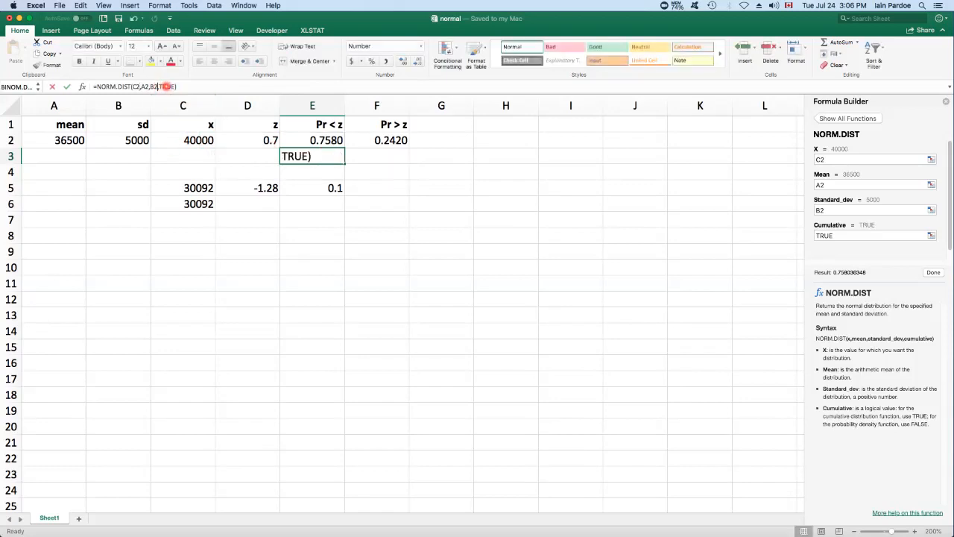
click(145, 86)
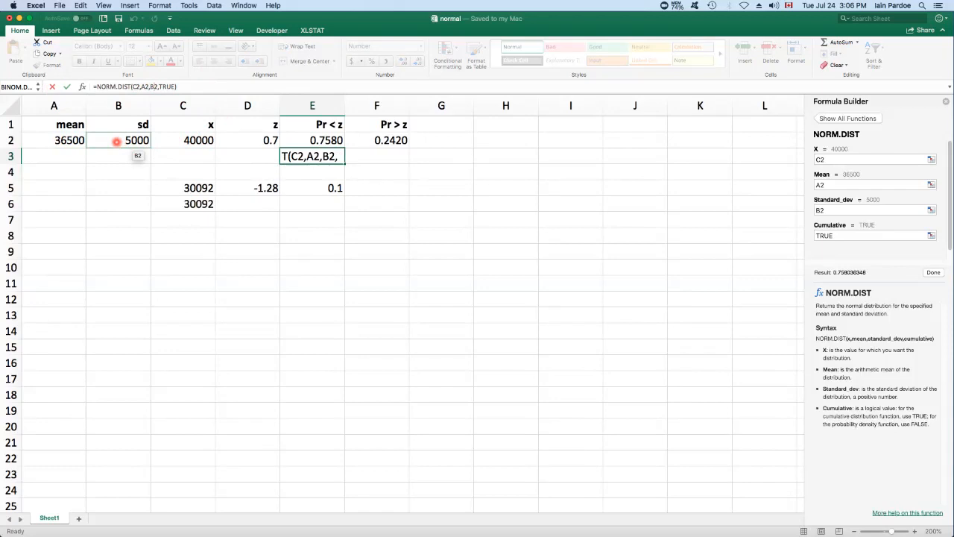
click(171, 86)
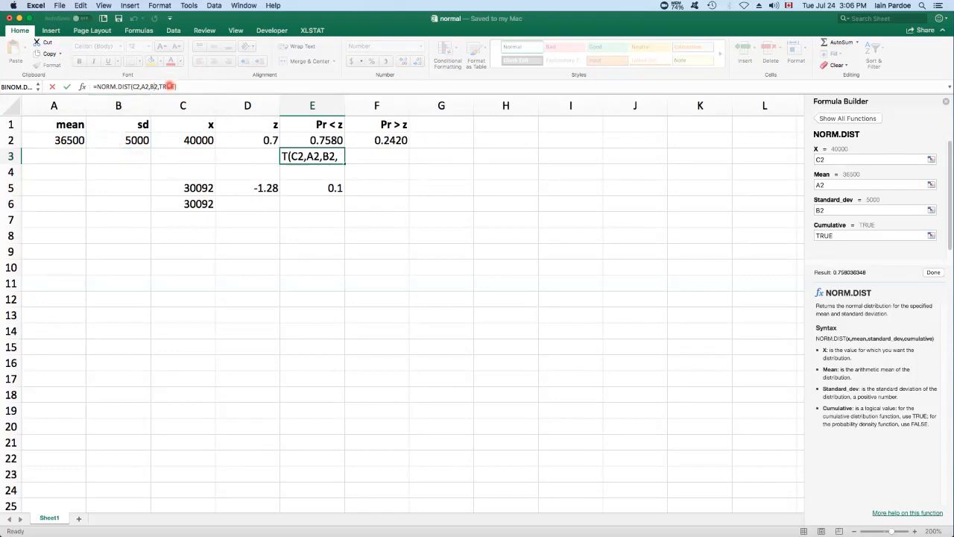
key(Return)
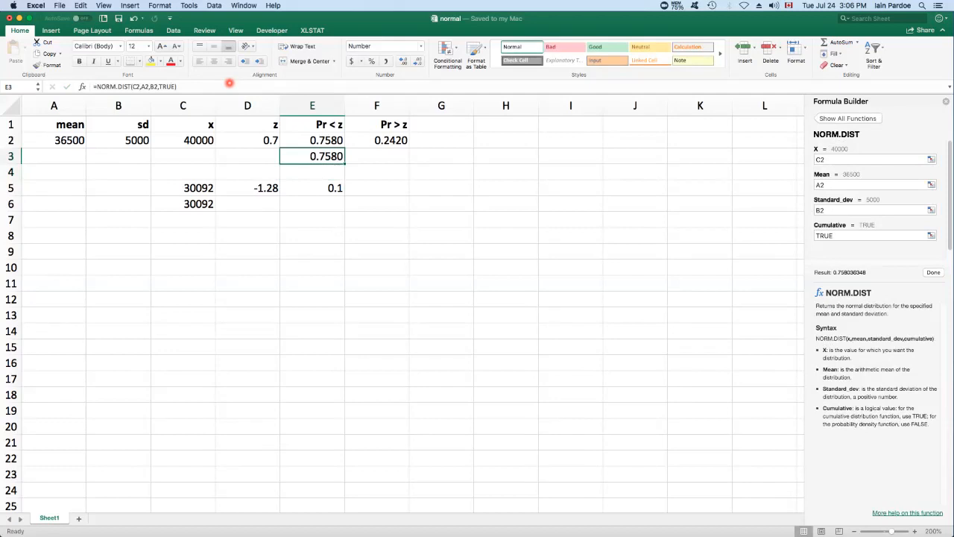
- Examine the NORM.INV formula in cell D5 together with the probability in E5 that it uses
key(Down)
key(Down)
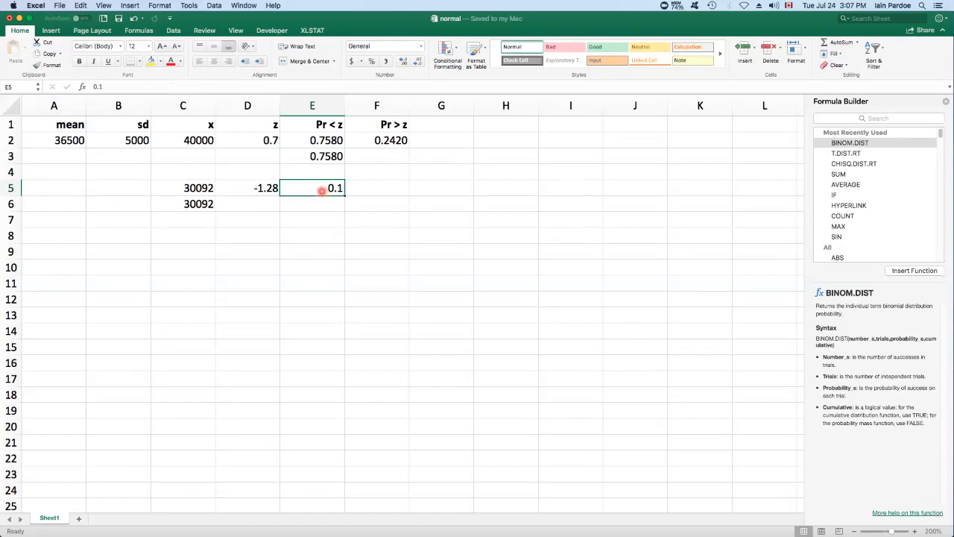
key(Left)
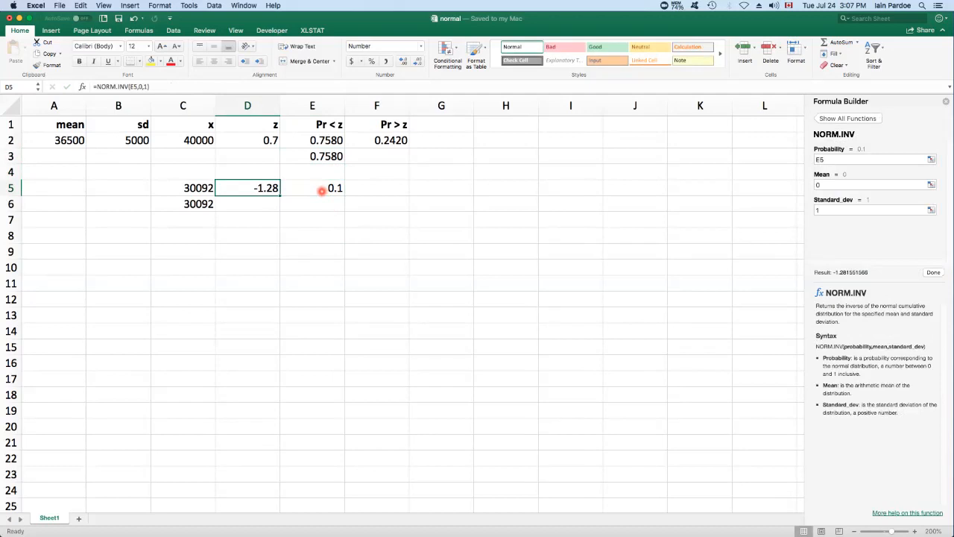
click(314, 187)
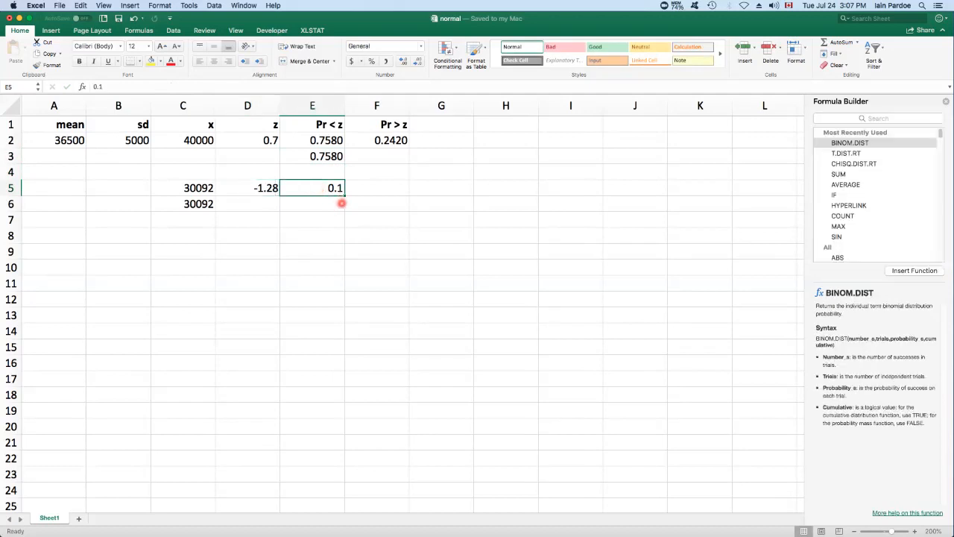
click(257, 188)
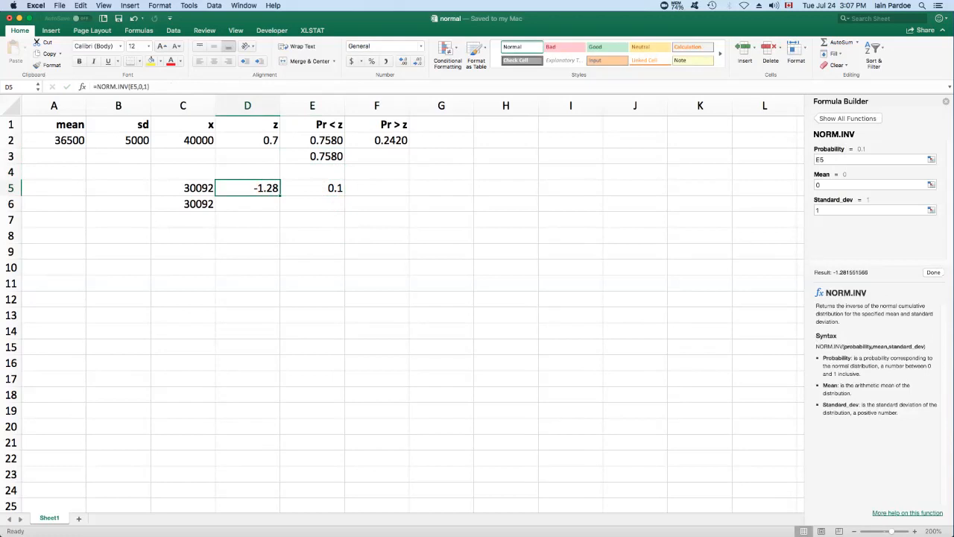
click(117, 87)
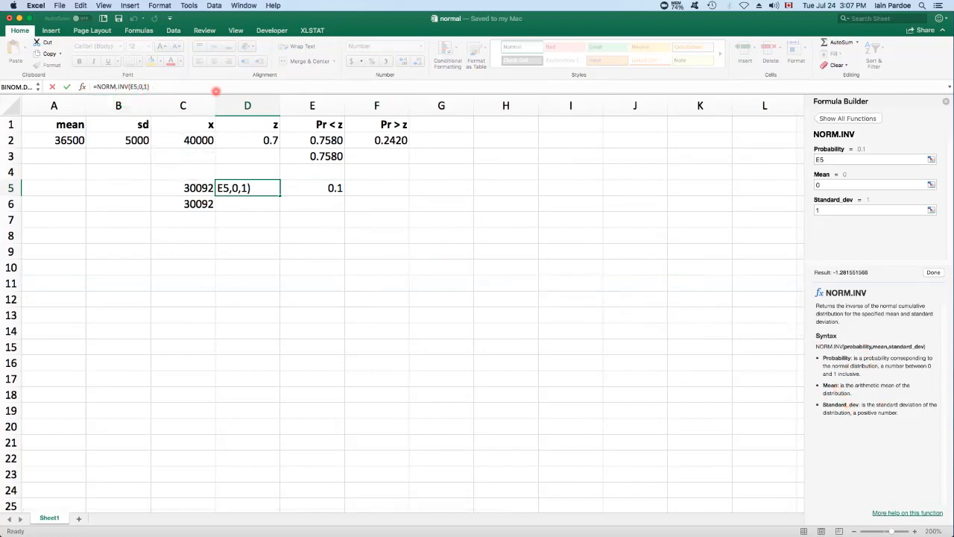
key(Return)
key(Up)
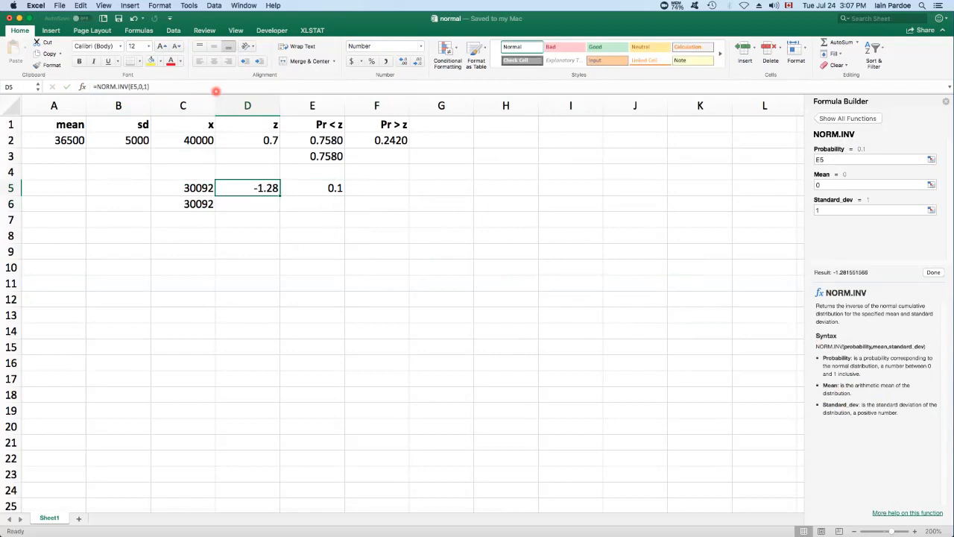
key(Right)
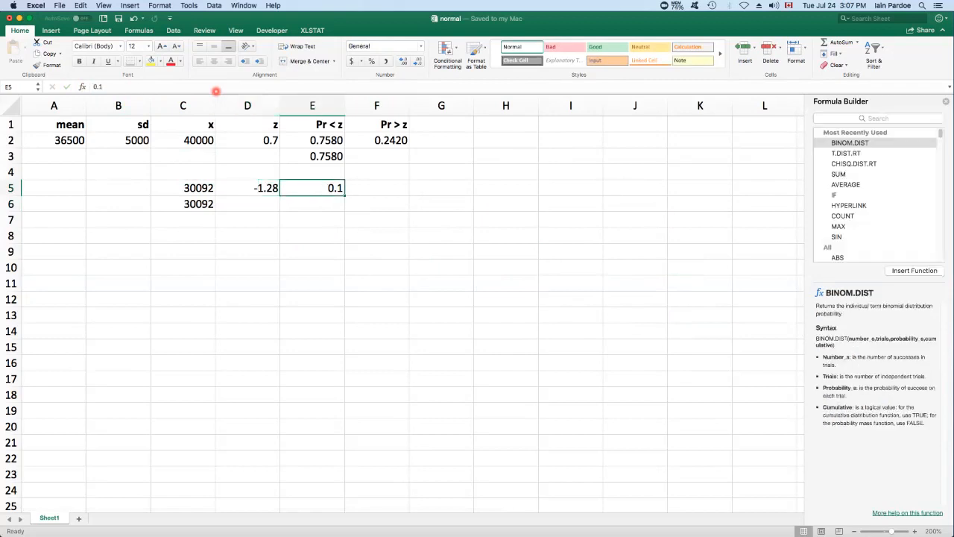
key(Left)
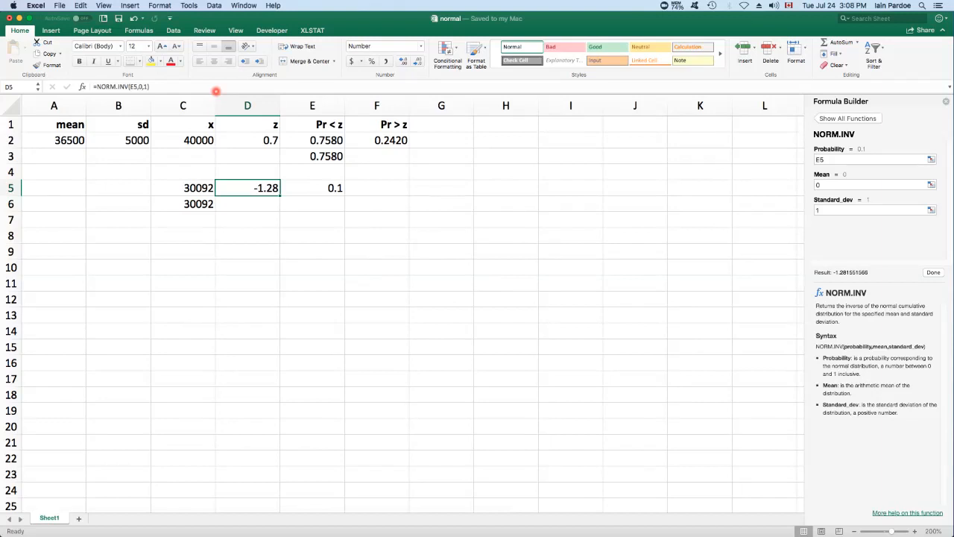
- Review the z-score formula in cell D2 that standardises x using the mean and sd cells
key(Up)
key(Up)
key(Up)
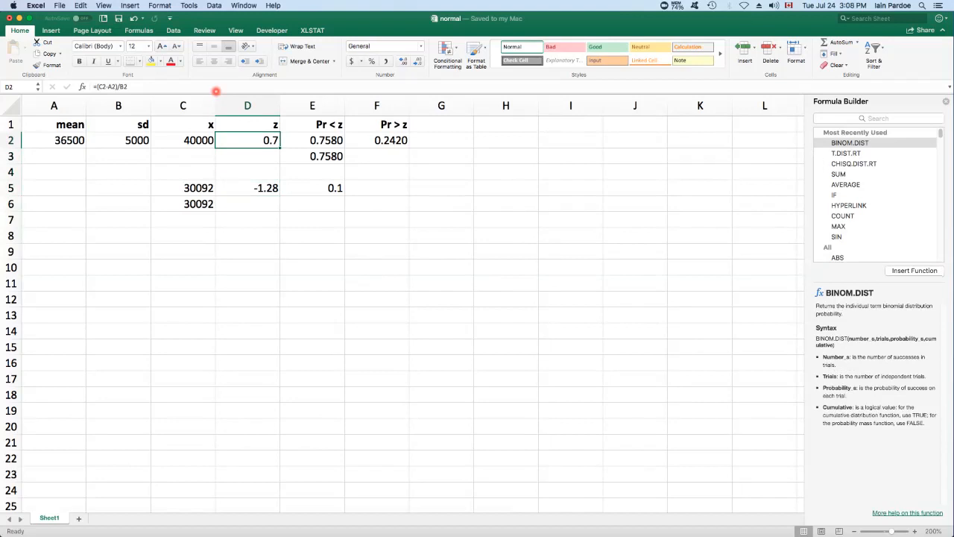
- Examine how the formula in cell C5 converts the z-value in D5 back to x using the mean and sd cells, leaving it unchanged
key(Down)
key(Down)
key(Down)
key(Left)
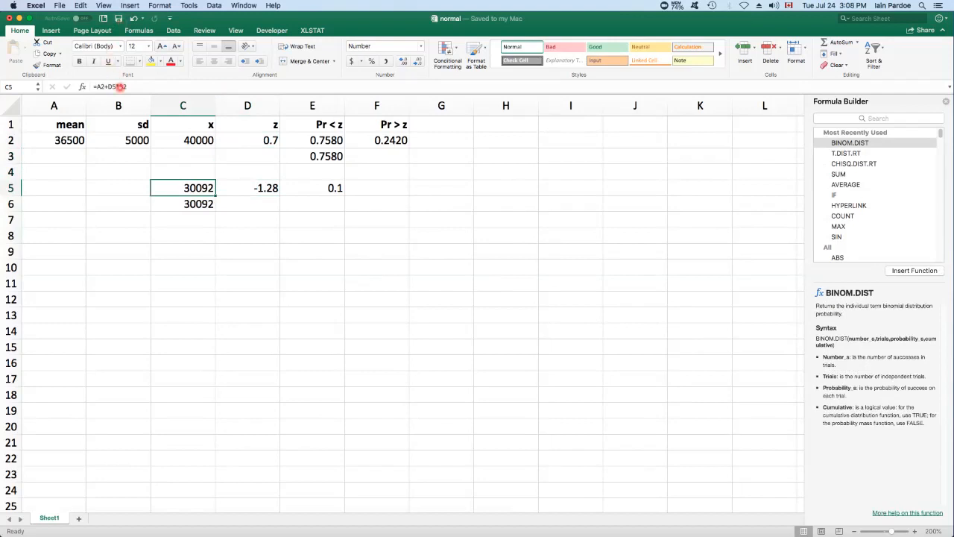
click(116, 86)
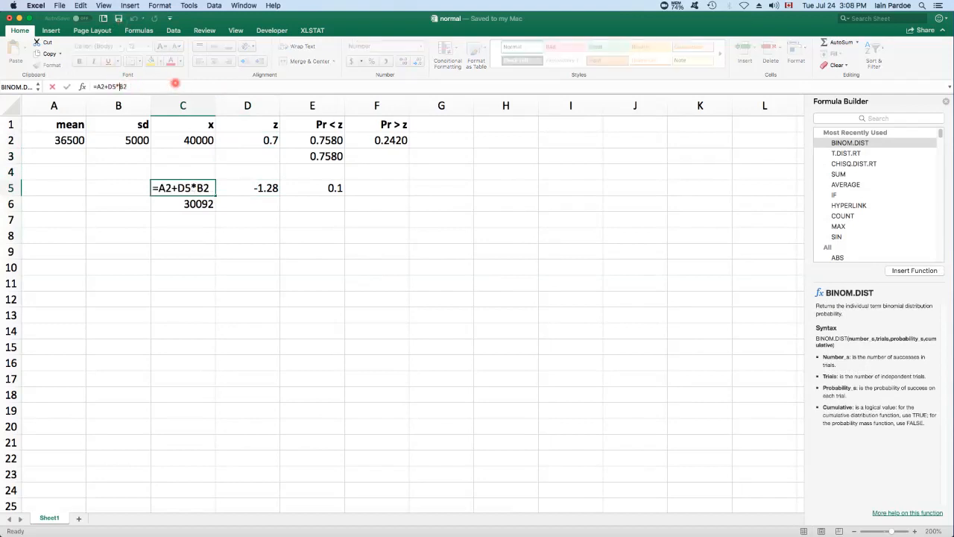
click(118, 140)
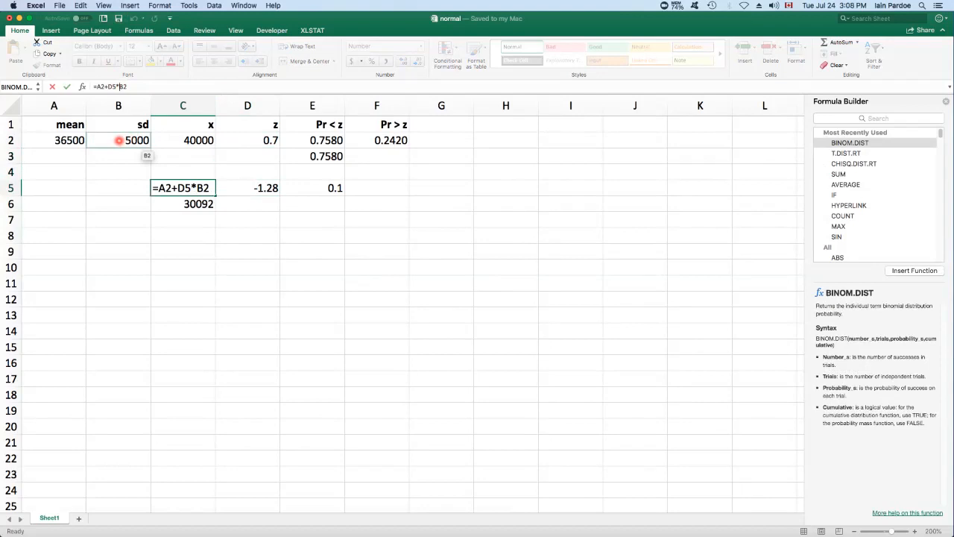
click(66, 140)
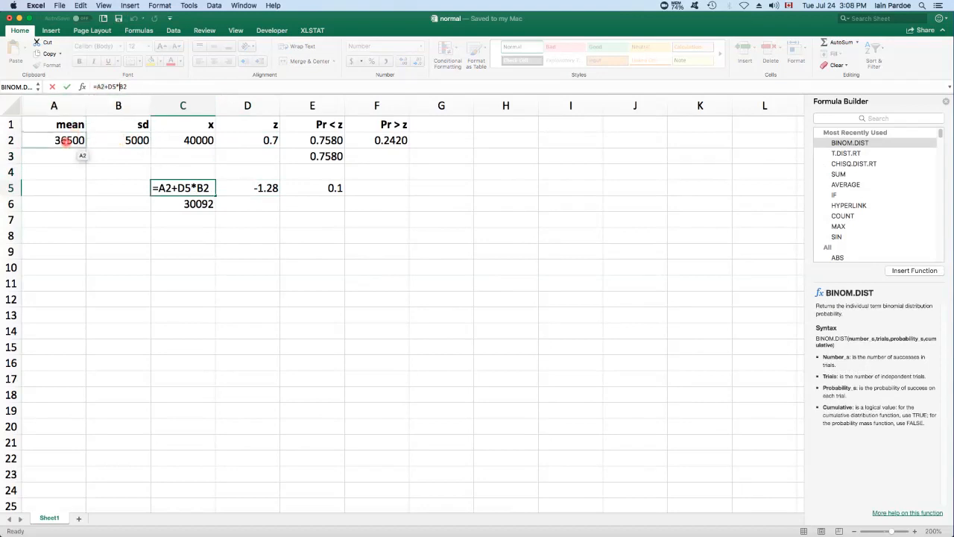
click(122, 144)
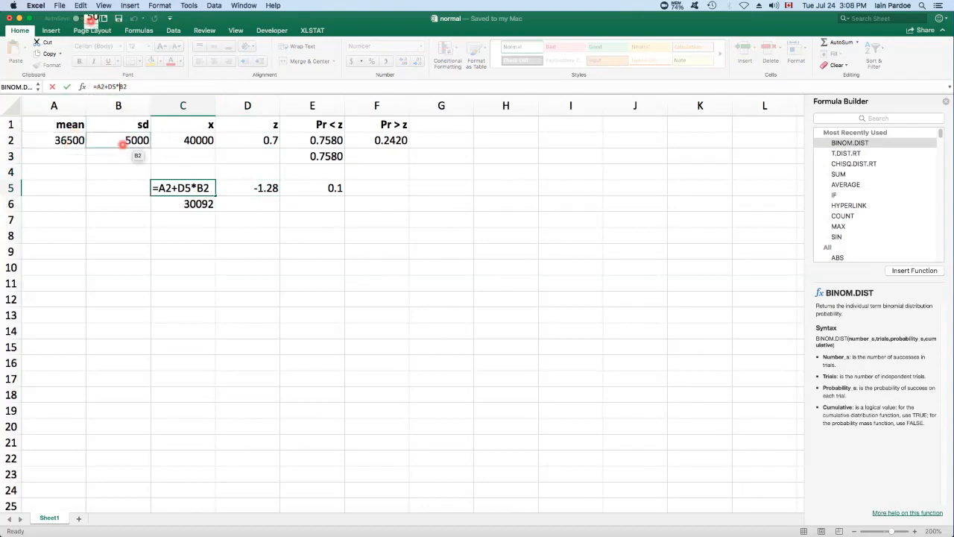
key(Return)
key(Up)
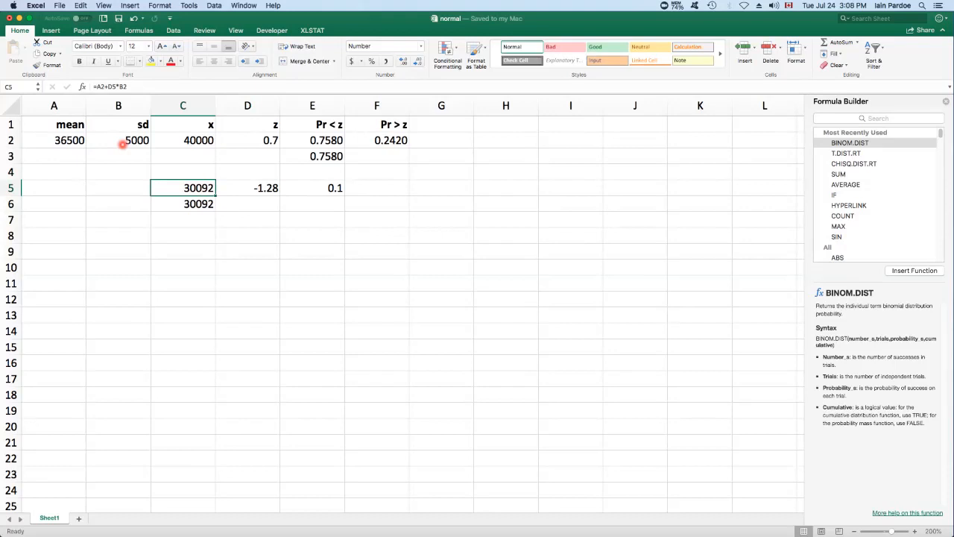
- Examine the NORM.INV formula in cell C6 and how its arguments reference the probability, mean and sd cells, leaving it unchanged
key(Down)
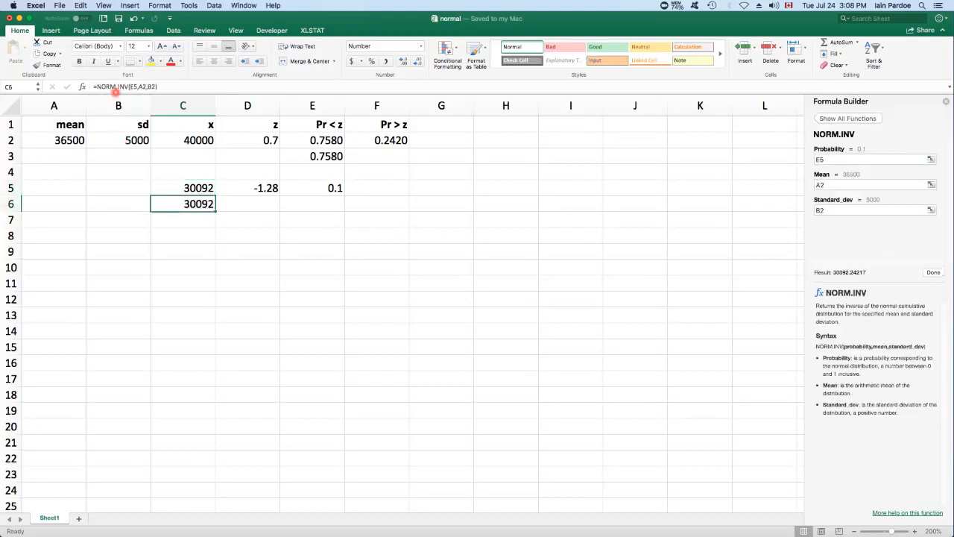
click(132, 87)
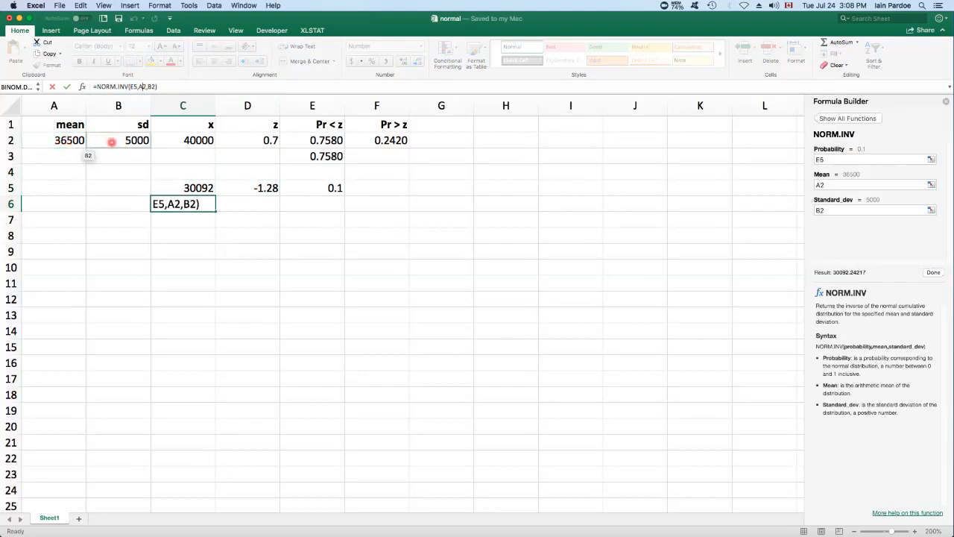
key(Return)
key(Up)
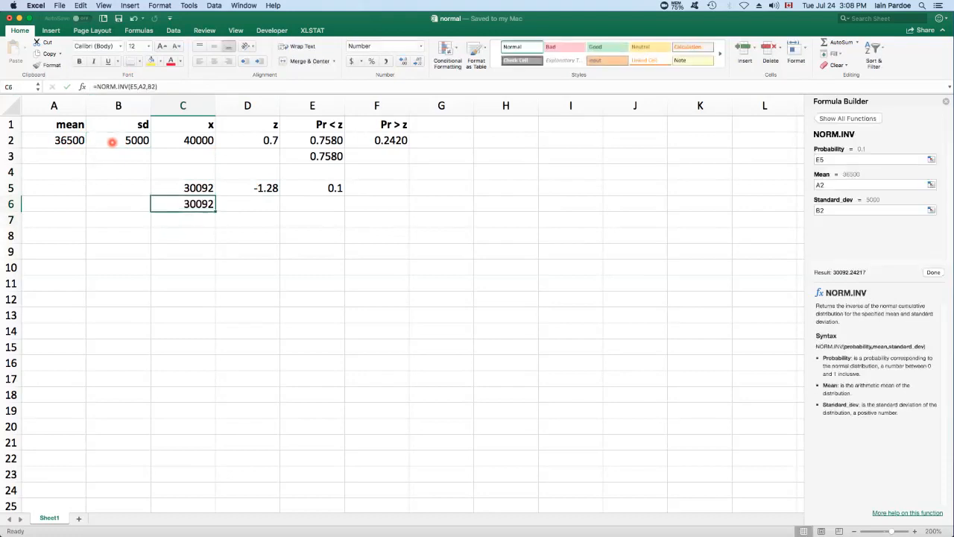